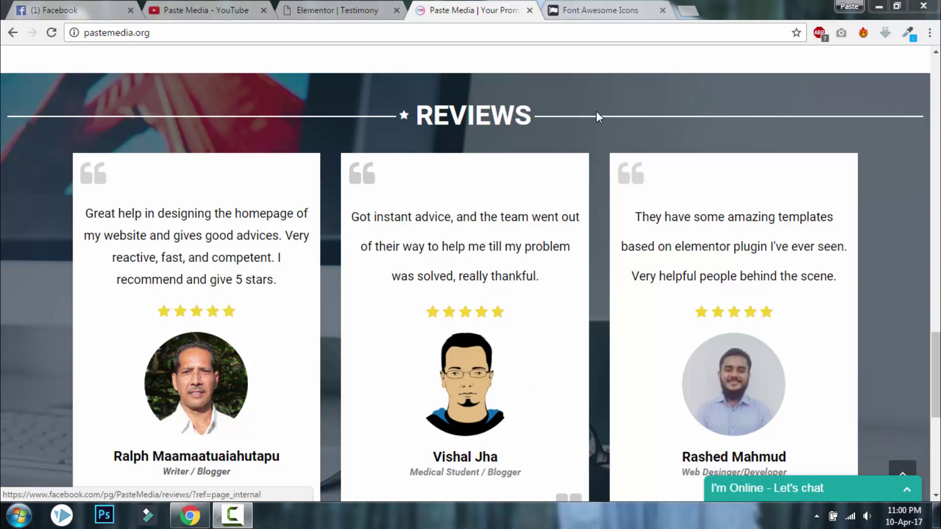
# Switch Chrome to the Font Awesome icons page listing the star icons
pyautogui.click(581, 11)
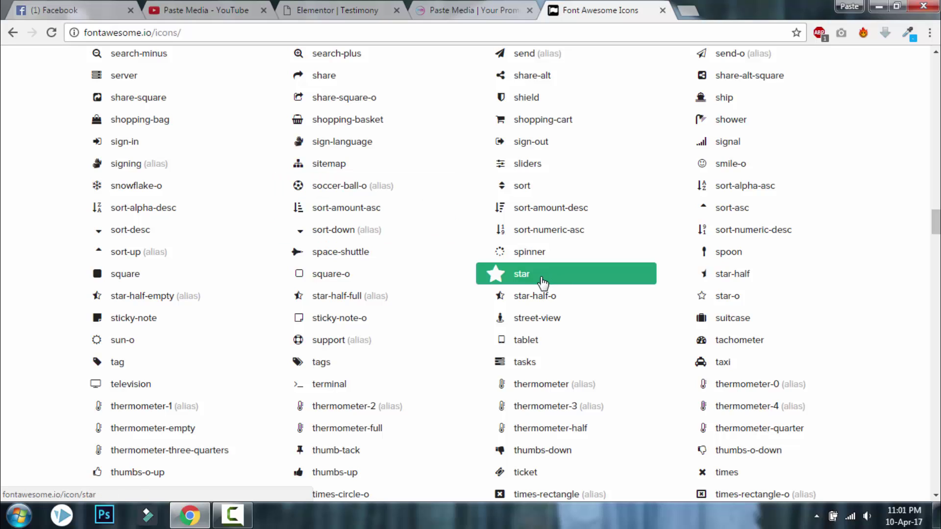
# Copy the <i class="fa fa-star"> code line from the star icon's page
pyautogui.scroll(1, 107, 50)
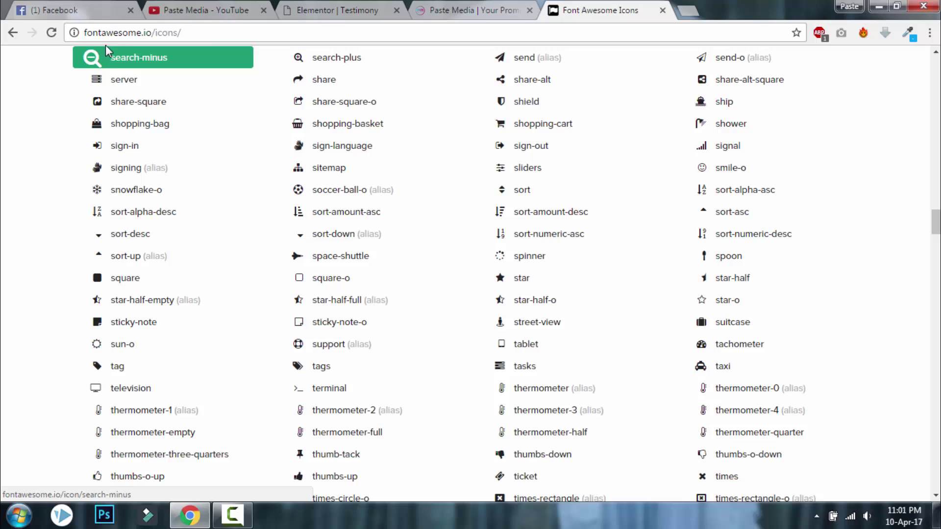
pyautogui.scroll(-1, 107, 50)
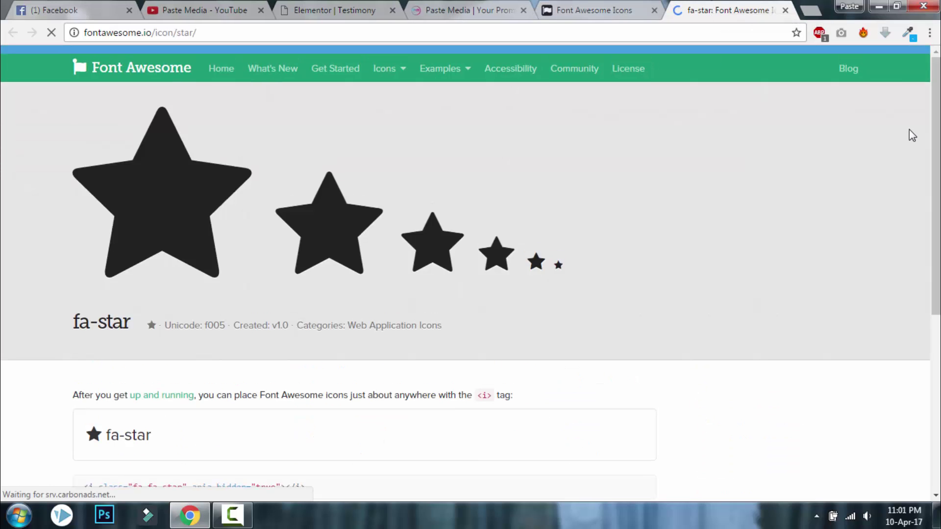
pyautogui.scroll(-3, 938, 250)
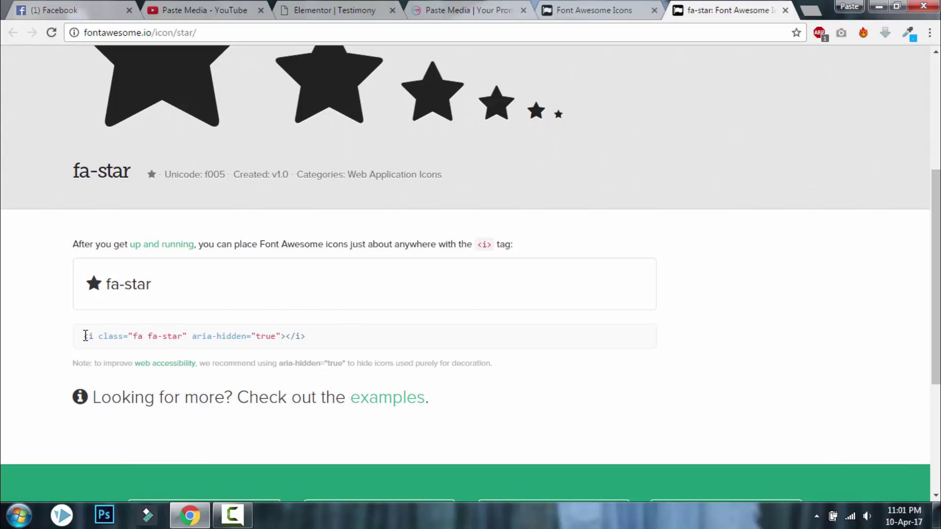
pyautogui.moveTo(85, 335); pyautogui.dragTo(308, 332)
pyautogui.hotkey('ctrl', 'c')
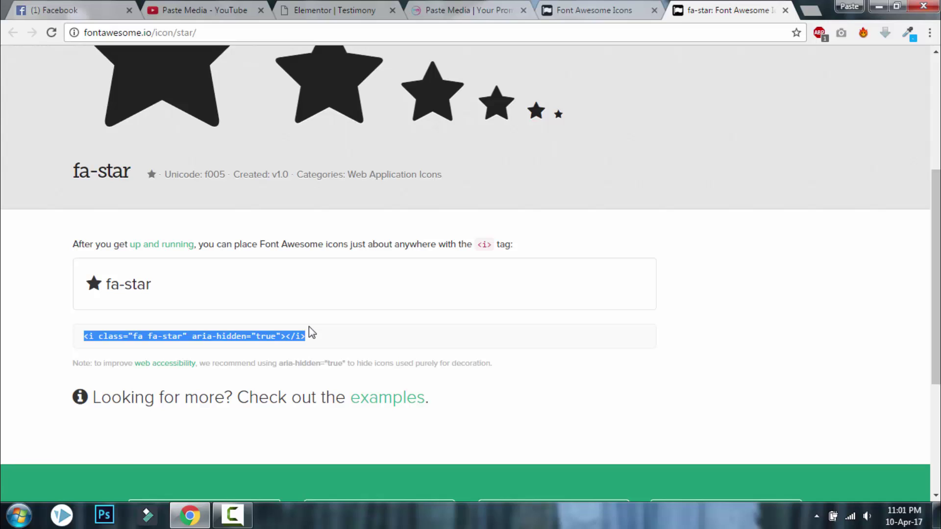
pyautogui.click(166, 313)
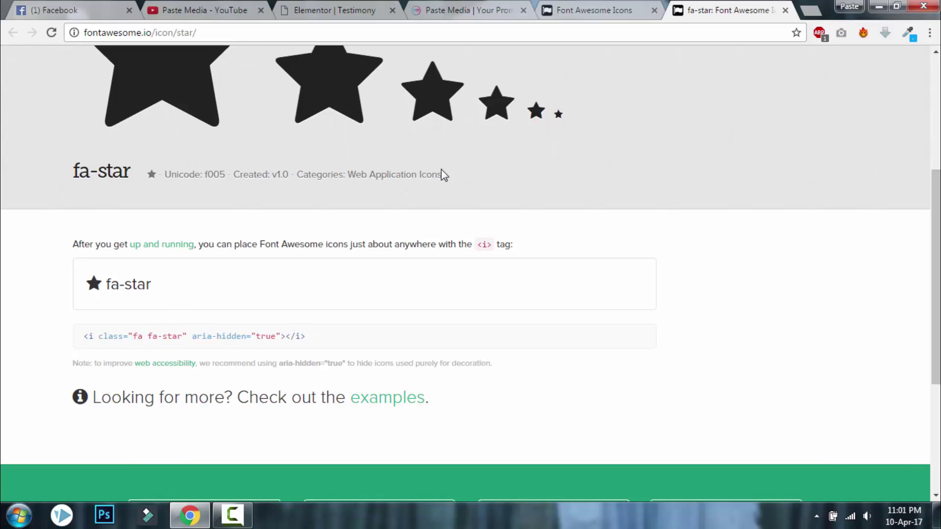
# Replace the second heading's title text with five pasted fa-star tags
pyautogui.click(330, 12)
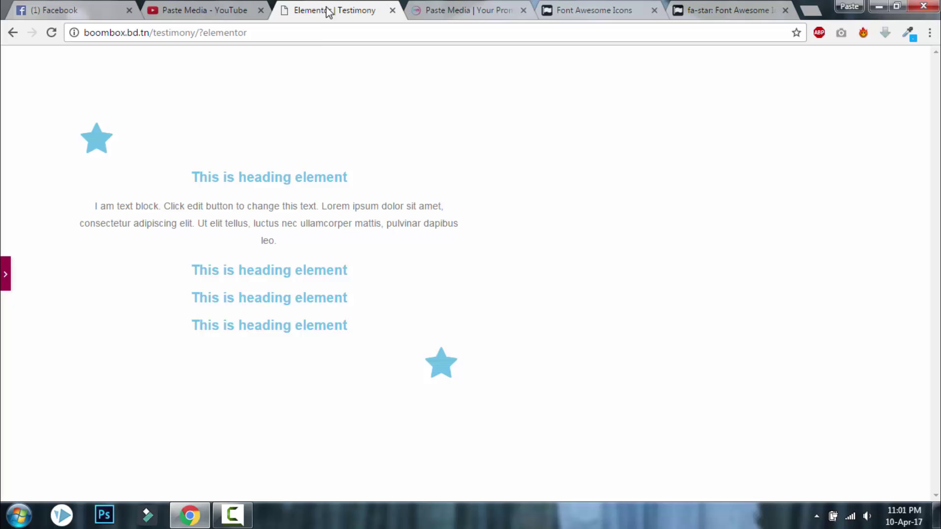
pyautogui.click(5, 279)
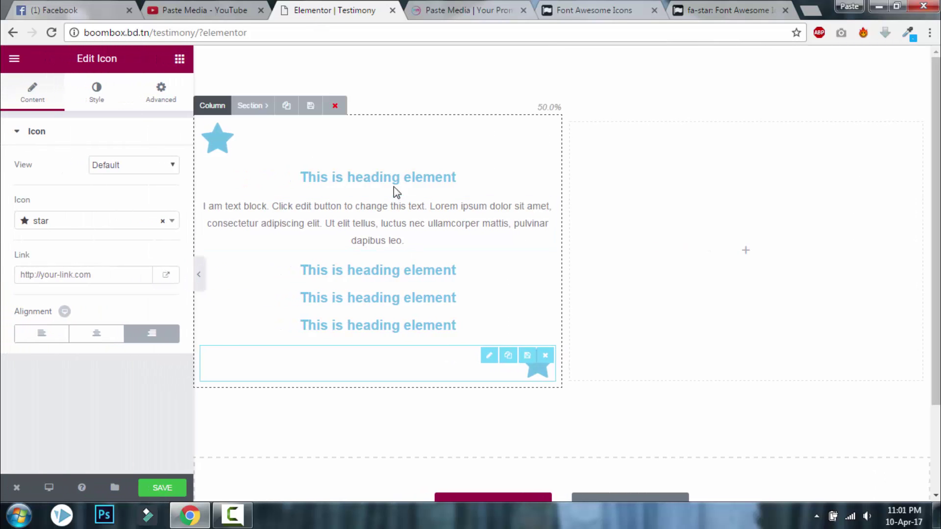
pyautogui.click(407, 274)
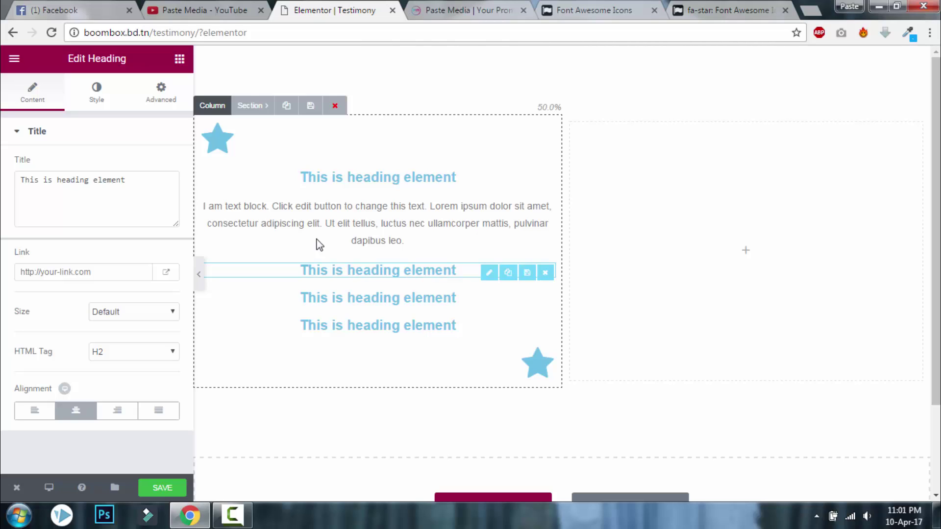
pyautogui.moveTo(151, 179); pyautogui.dragTo(2, 187)
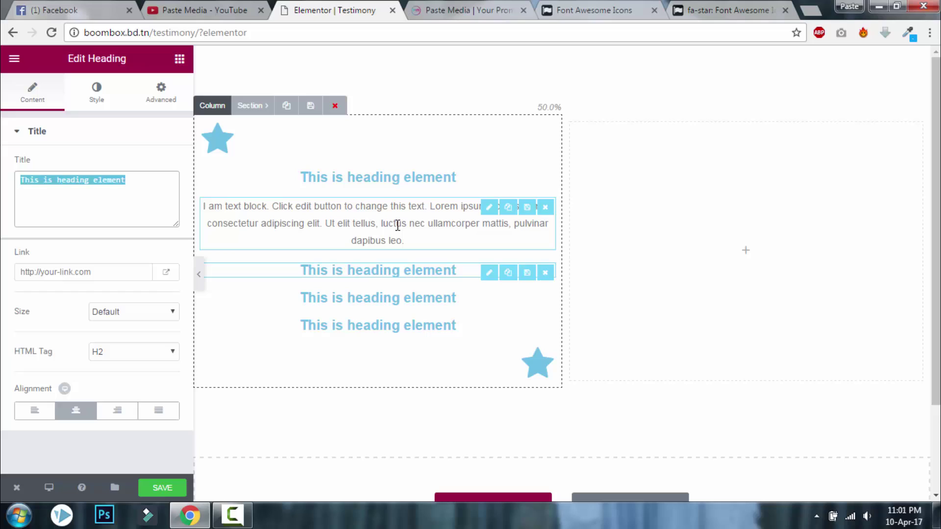
pyautogui.hotkey('ctrl', 'v')
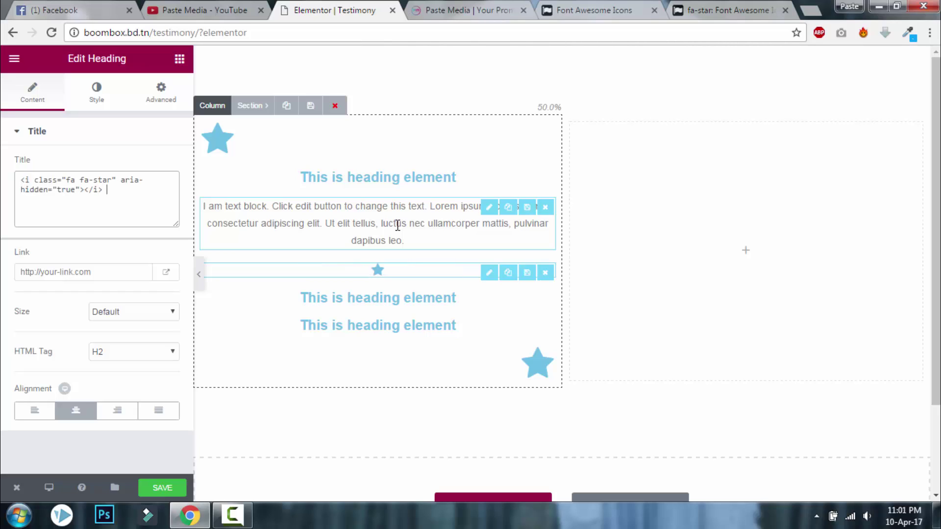
pyautogui.hotkey('ctrl', 'v')
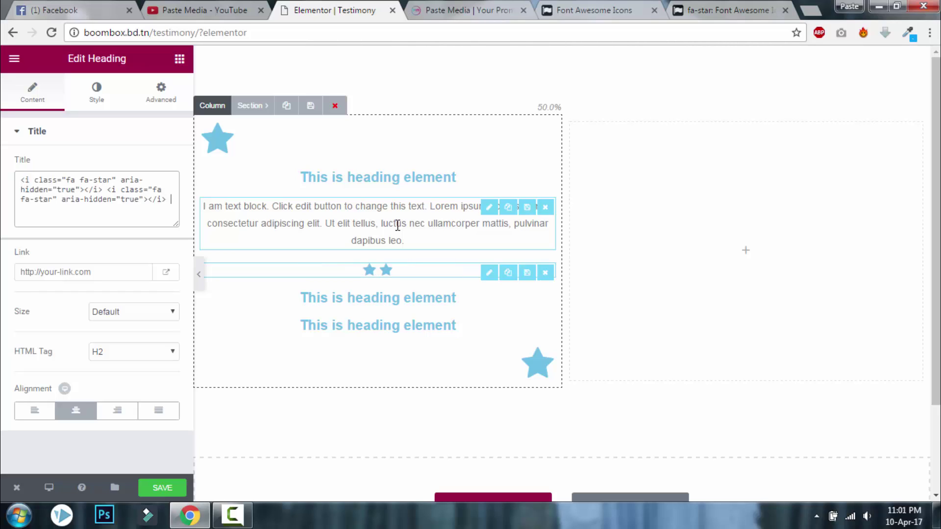
pyautogui.hotkey('ctrl', 'v')
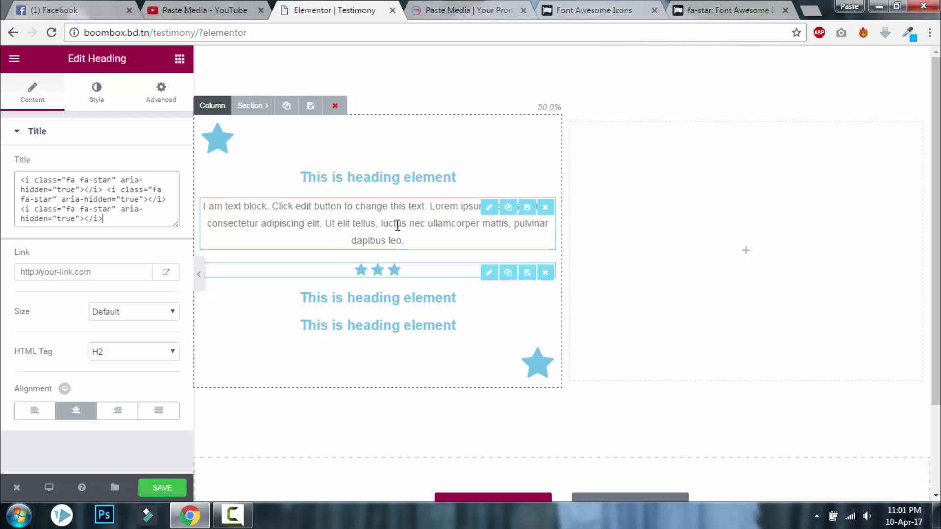
pyautogui.hotkey('ctrl', 'v')
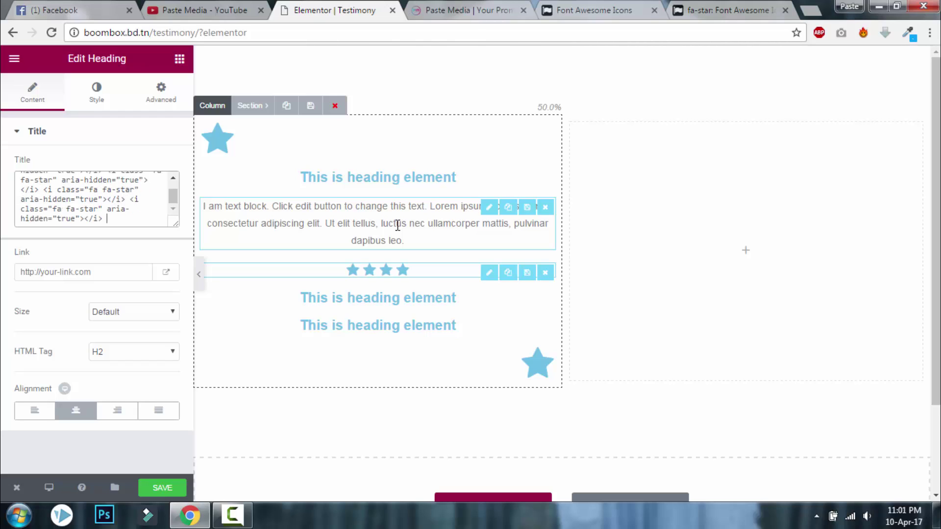
pyautogui.hotkey('ctrl', 'v')
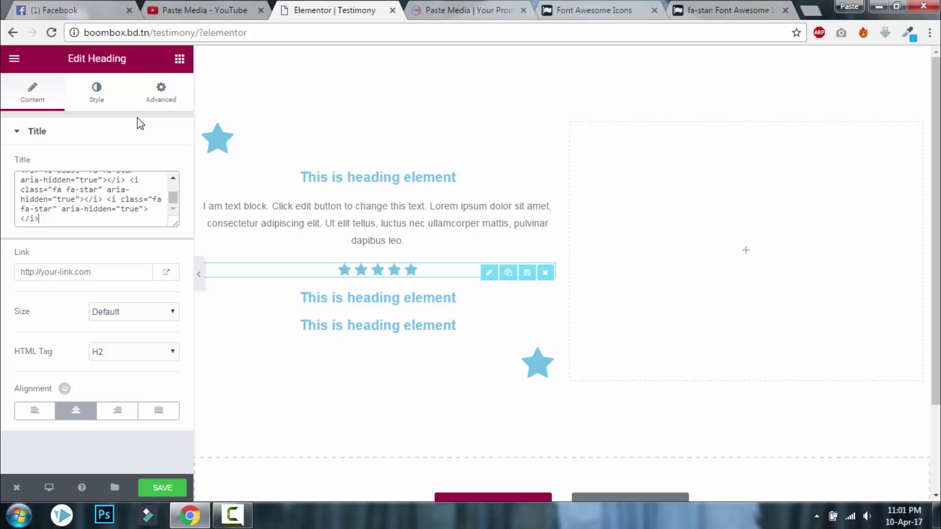
# Set the heading's Title text colour to #eda831 in the Style settings
pyautogui.click(91, 94)
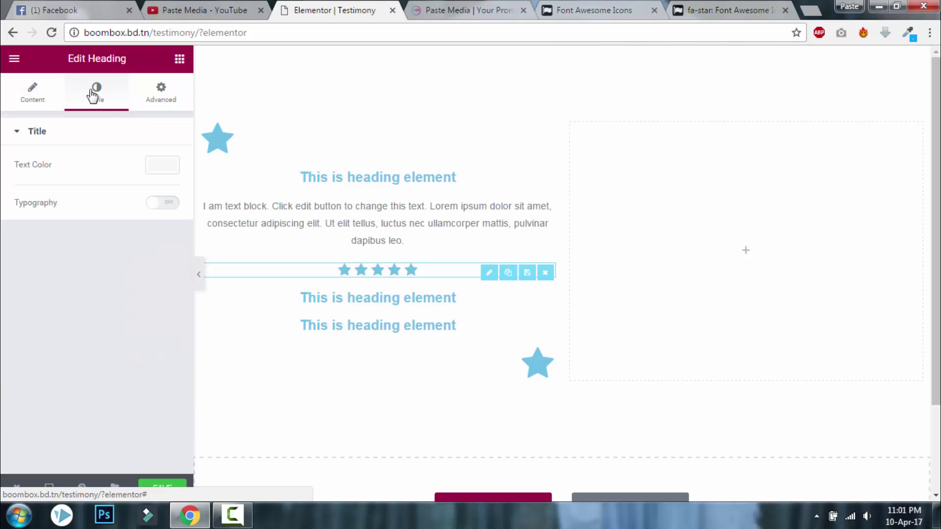
pyautogui.click(164, 169)
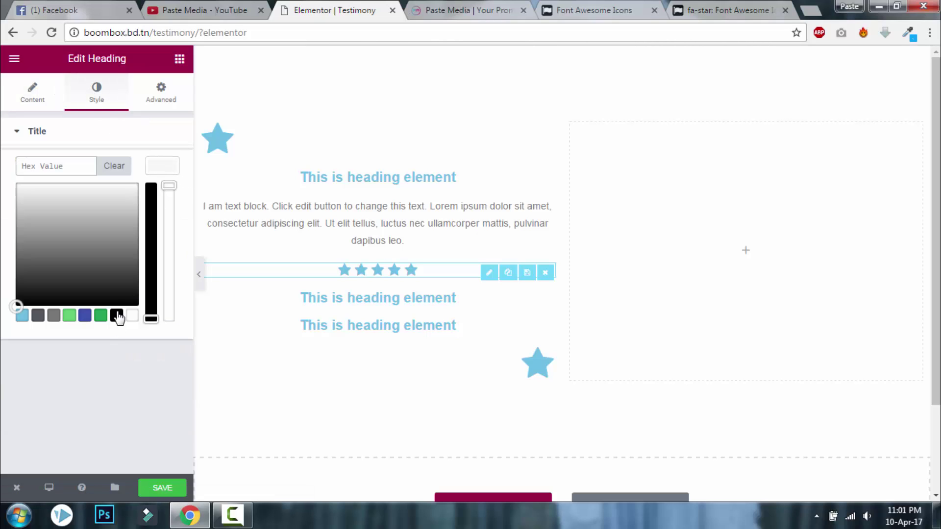
pyautogui.click(100, 316)
pyautogui.moveTo(66, 225)
pyautogui.mouseDown()
pyautogui.moveTo(24, 193)
pyautogui.moveTo(31, 194)
pyautogui.mouseUp()
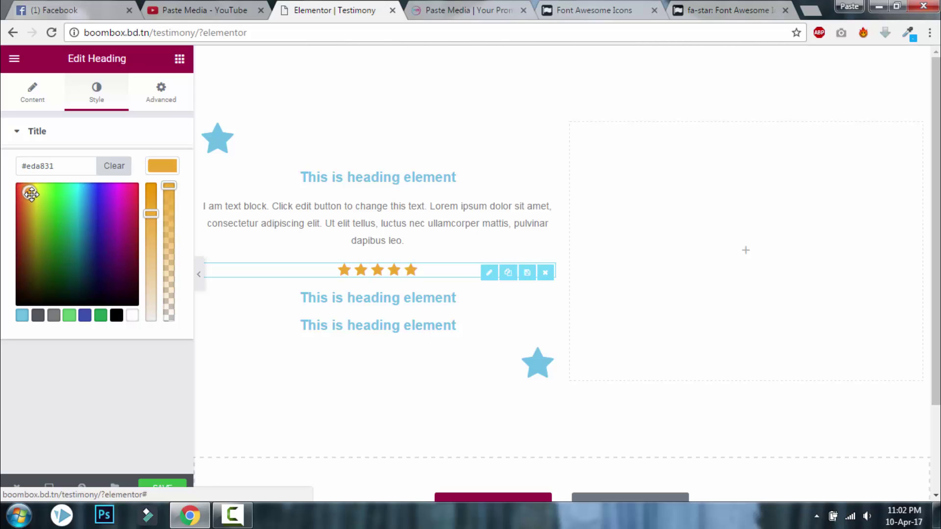
pyautogui.click(163, 167)
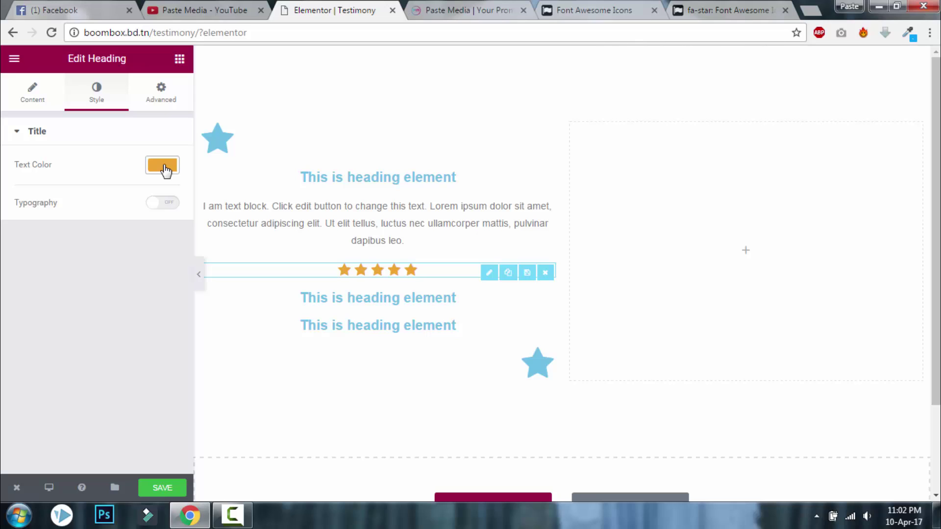
# Copy the <i> code snippet from the fa-star-half-o icon page
pyautogui.click(742, 8)
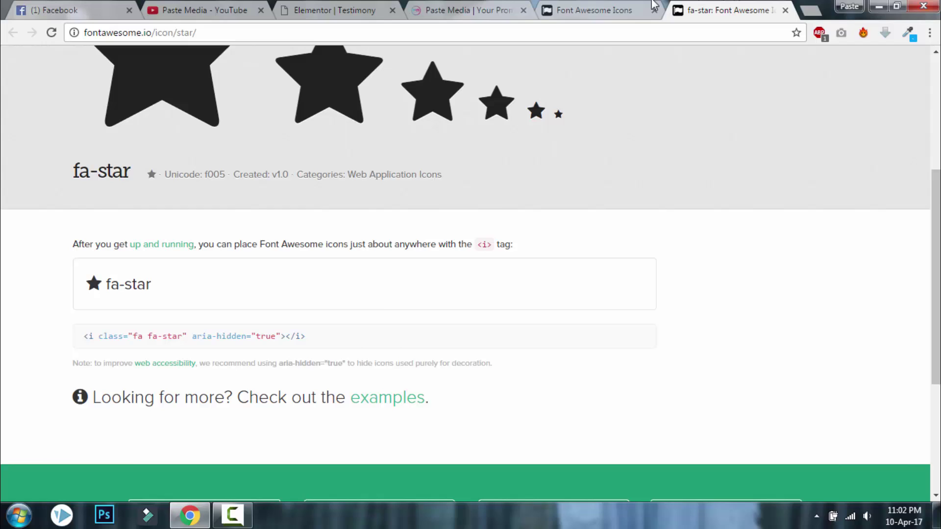
pyautogui.click(625, 6)
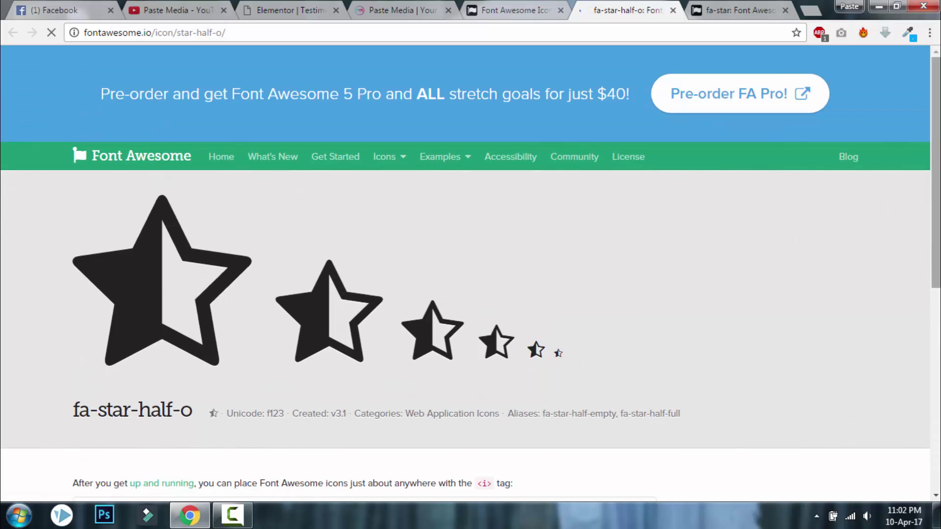
pyautogui.scroll(-4, 934, 230)
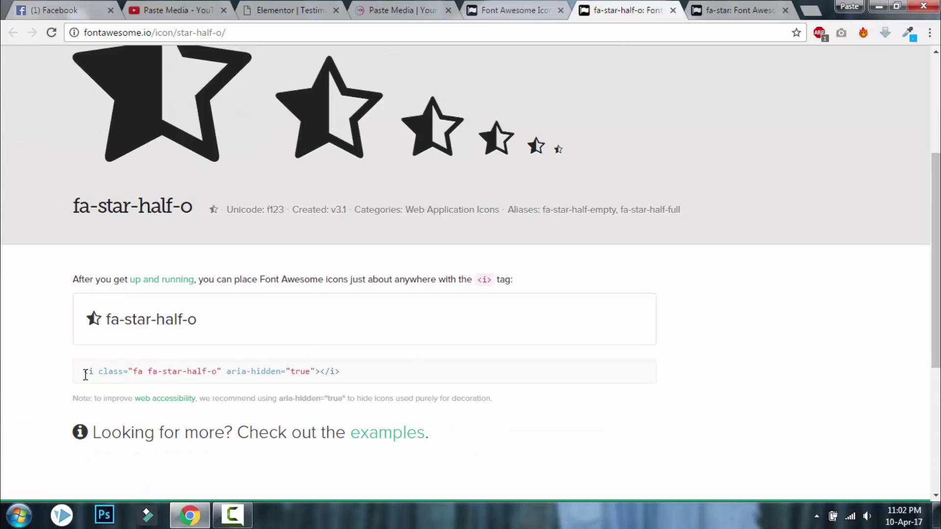
pyautogui.moveTo(84, 371); pyautogui.dragTo(358, 371)
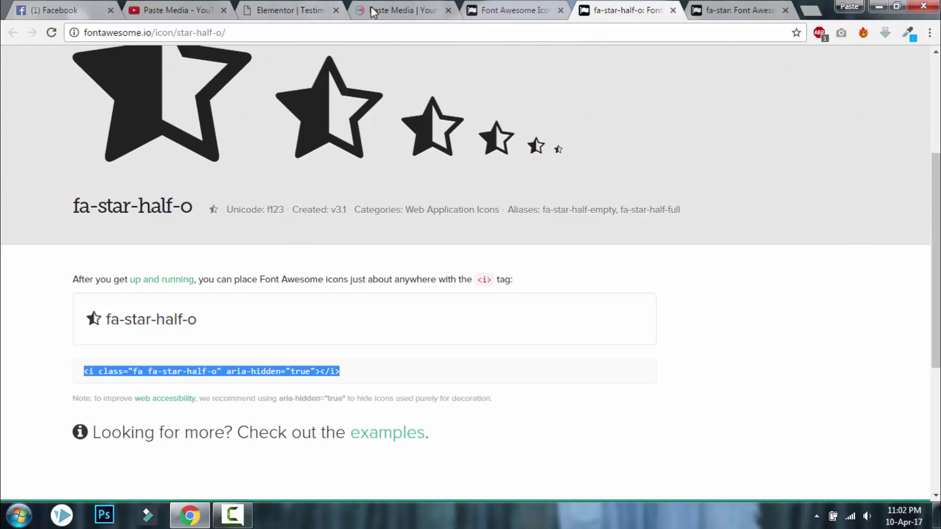
# Replace the last fa-star tag in the Title with the fa-star-half-o snippet
pyautogui.click(306, 9)
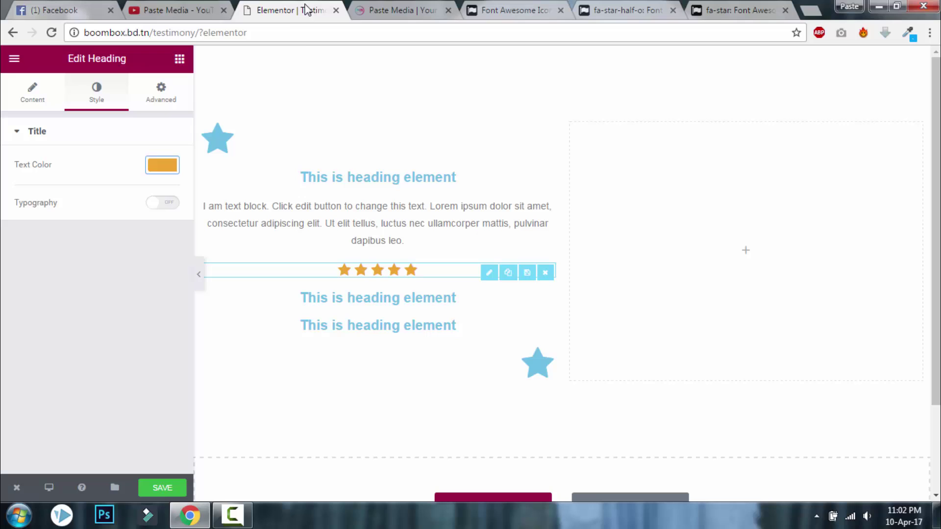
pyautogui.click(49, 96)
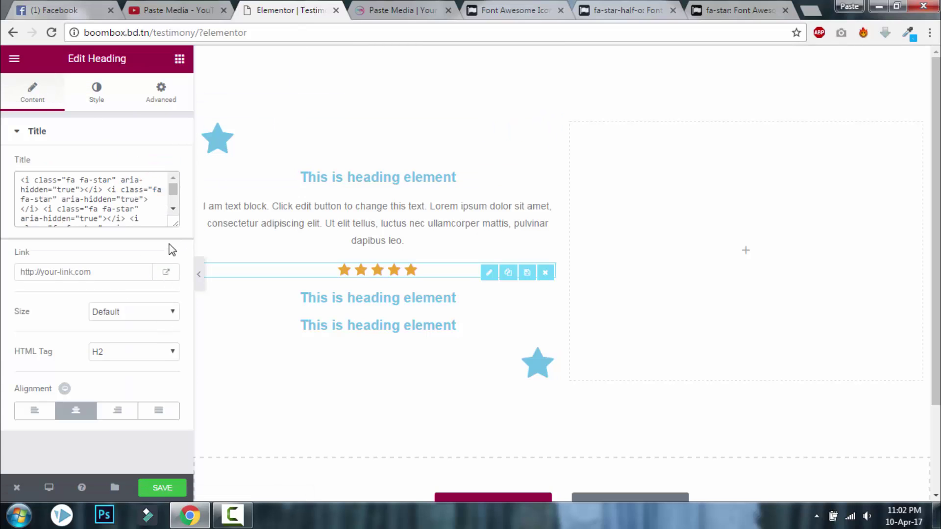
pyautogui.moveTo(175, 224); pyautogui.dragTo(165, 329)
pyautogui.click(136, 254)
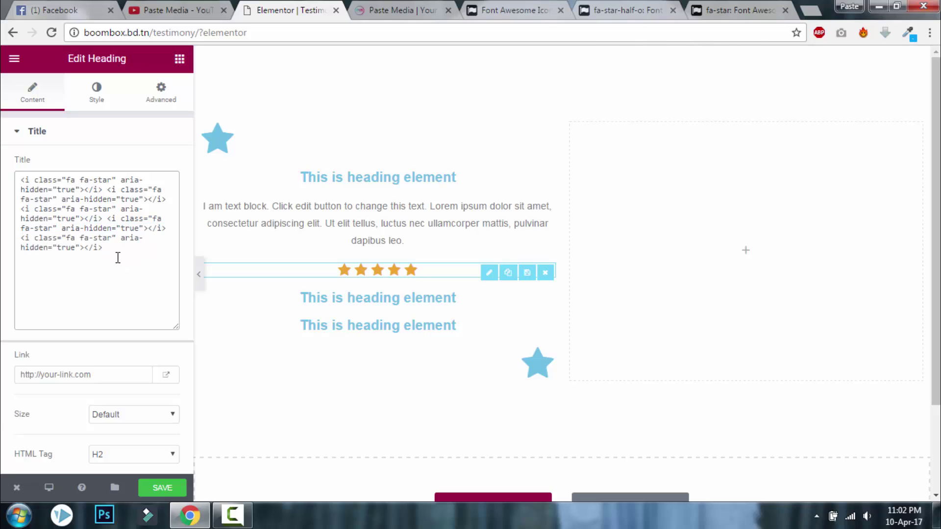
pyautogui.moveTo(101, 248); pyautogui.dragTo(21, 242)
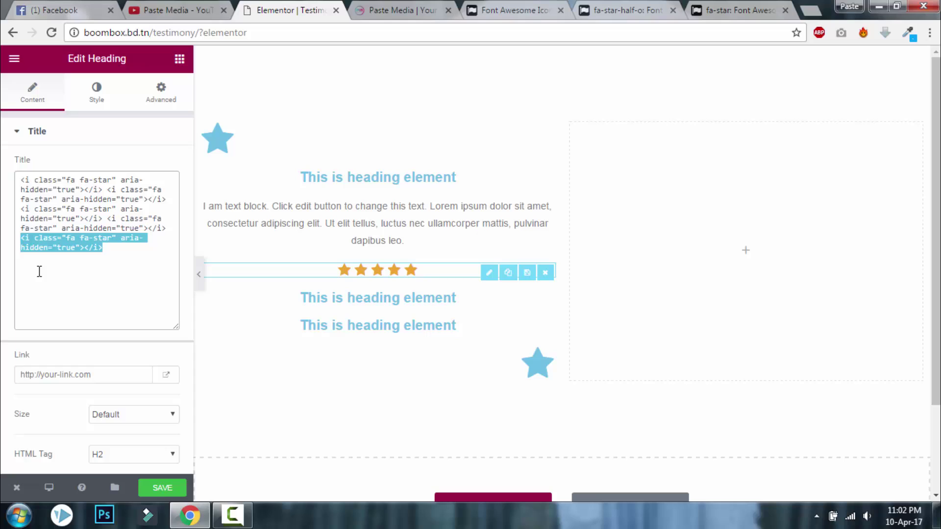
pyautogui.write('<i class="fa fa-star-half-o" aria-hidden="true"></i>')
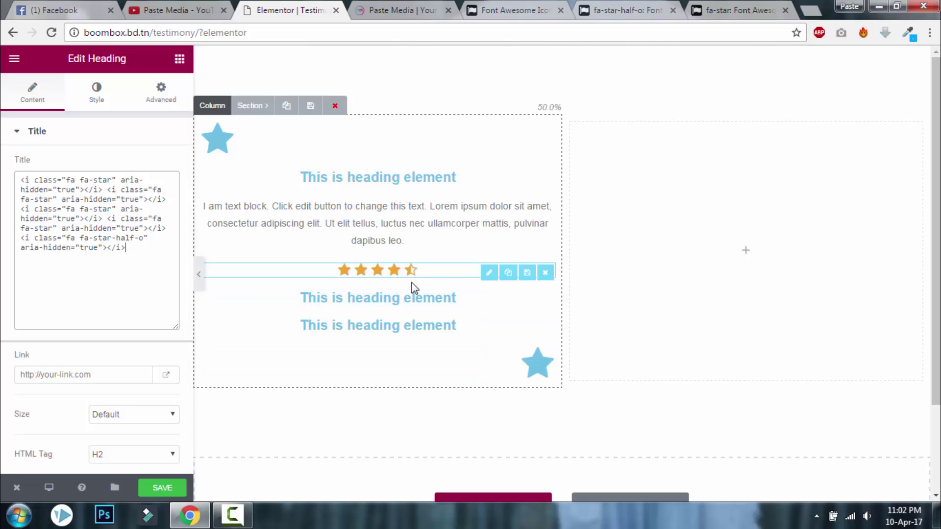
pyautogui.click(425, 279)
# Copy the <i> code snippet from the fa-star-o icon page
pyautogui.click(652, 5)
pyautogui.click(549, 10)
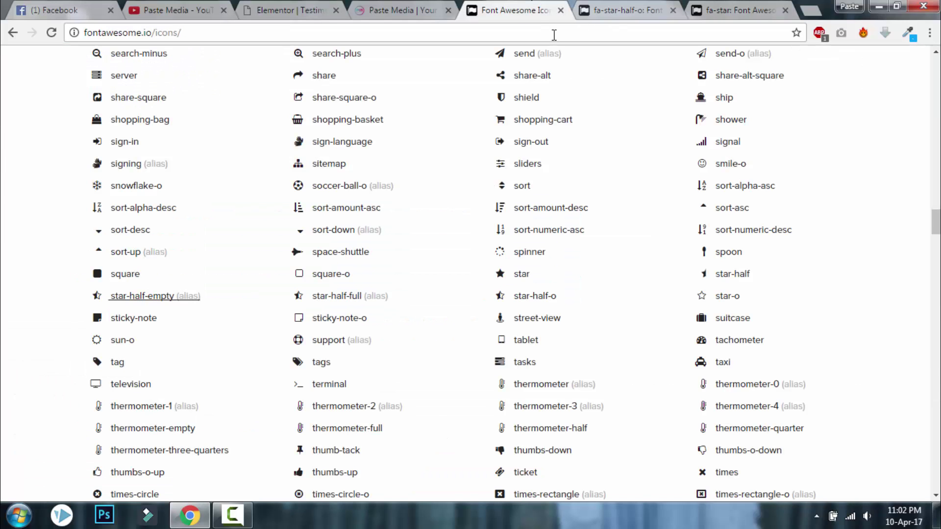
pyautogui.click(709, 304)
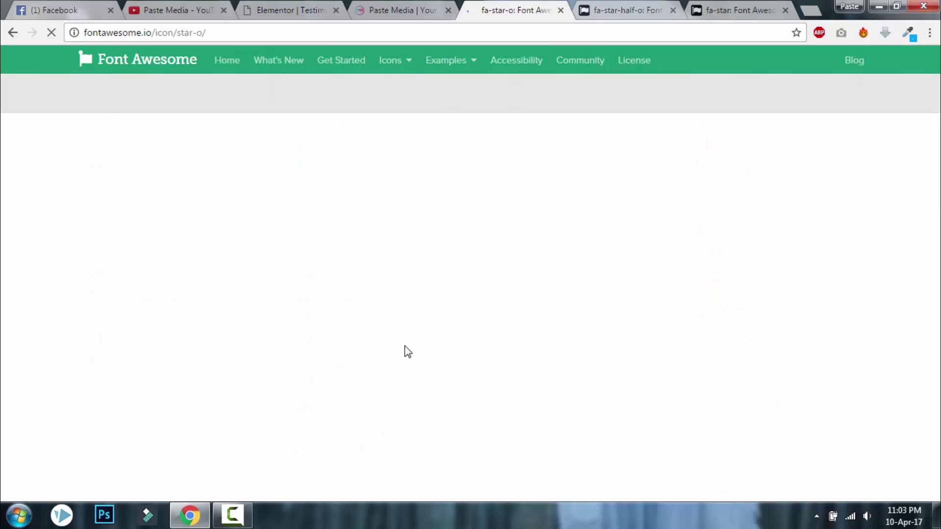
pyautogui.scroll(-3, 404, 325)
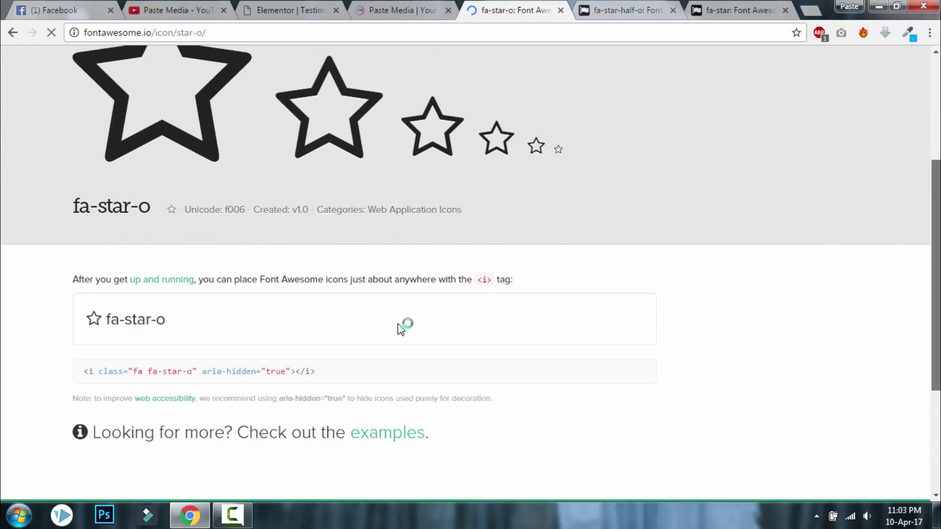
pyautogui.moveTo(87, 366); pyautogui.dragTo(324, 358)
pyautogui.hotkey('ctrl', 'c')
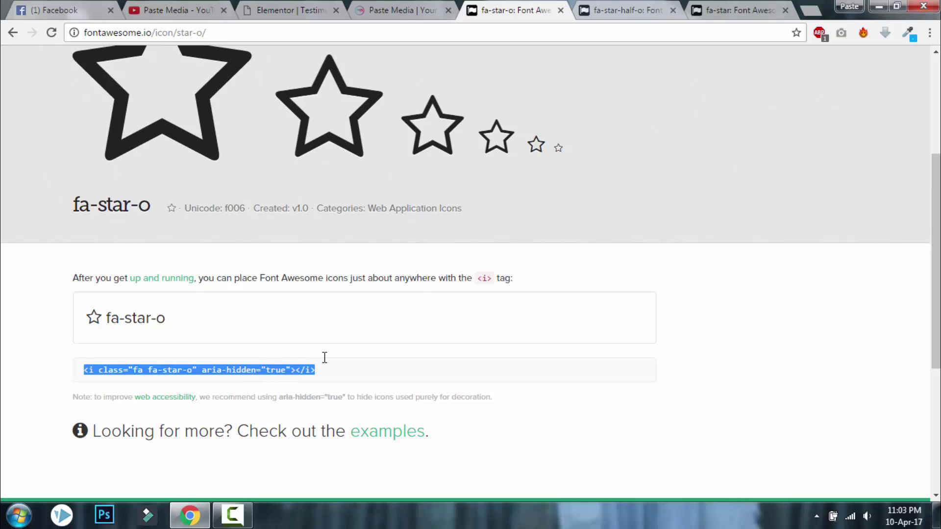
pyautogui.click(297, 13)
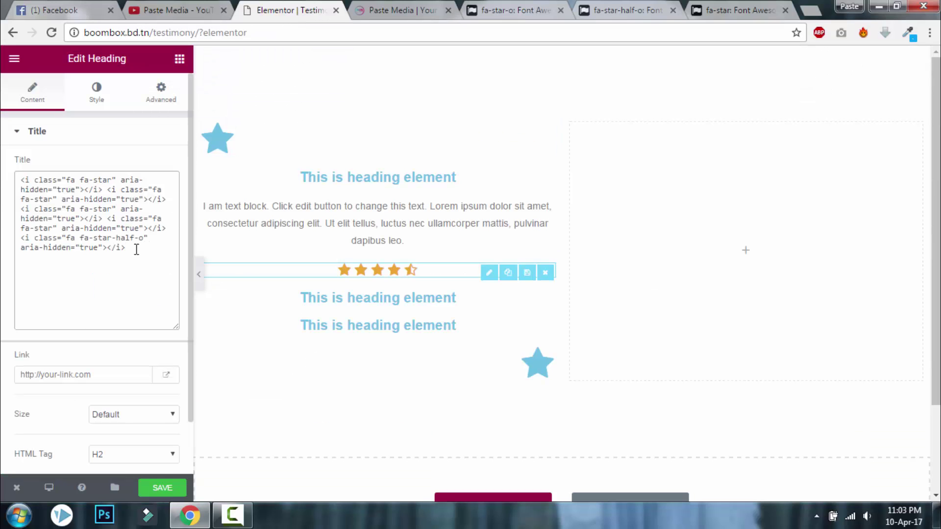
# Swap the fa-star-half-o tag in the Title for the fa-star-o snippet
pyautogui.moveTo(137, 247); pyautogui.dragTo(15, 240)
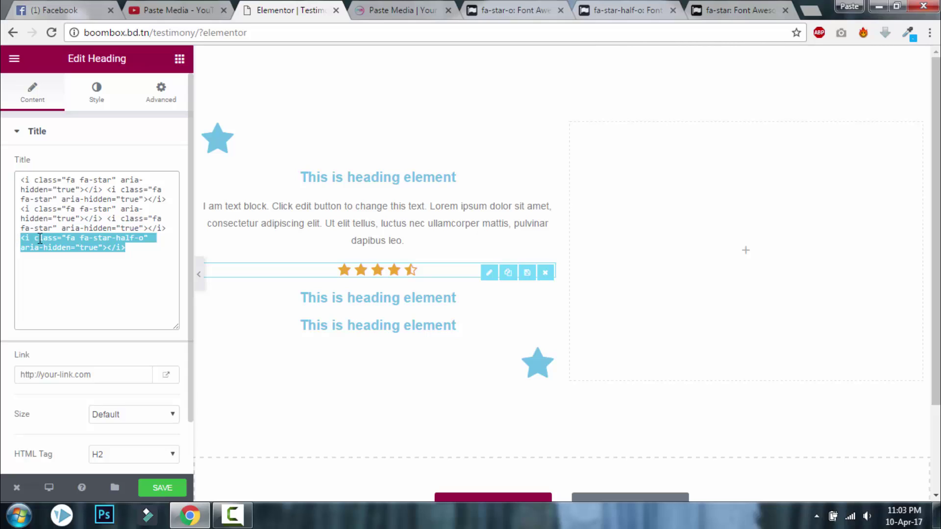
pyautogui.press('BackSpace')
pyautogui.hotkey('ctrl', 'v')
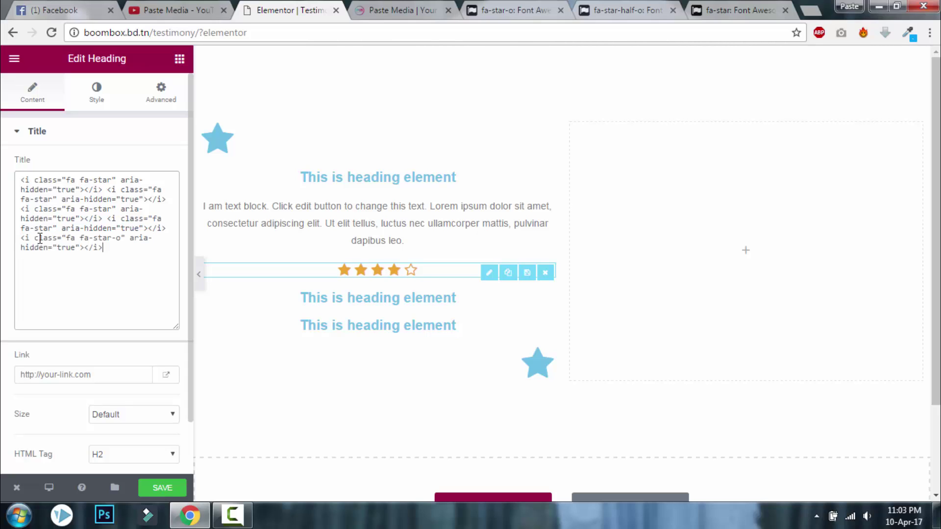